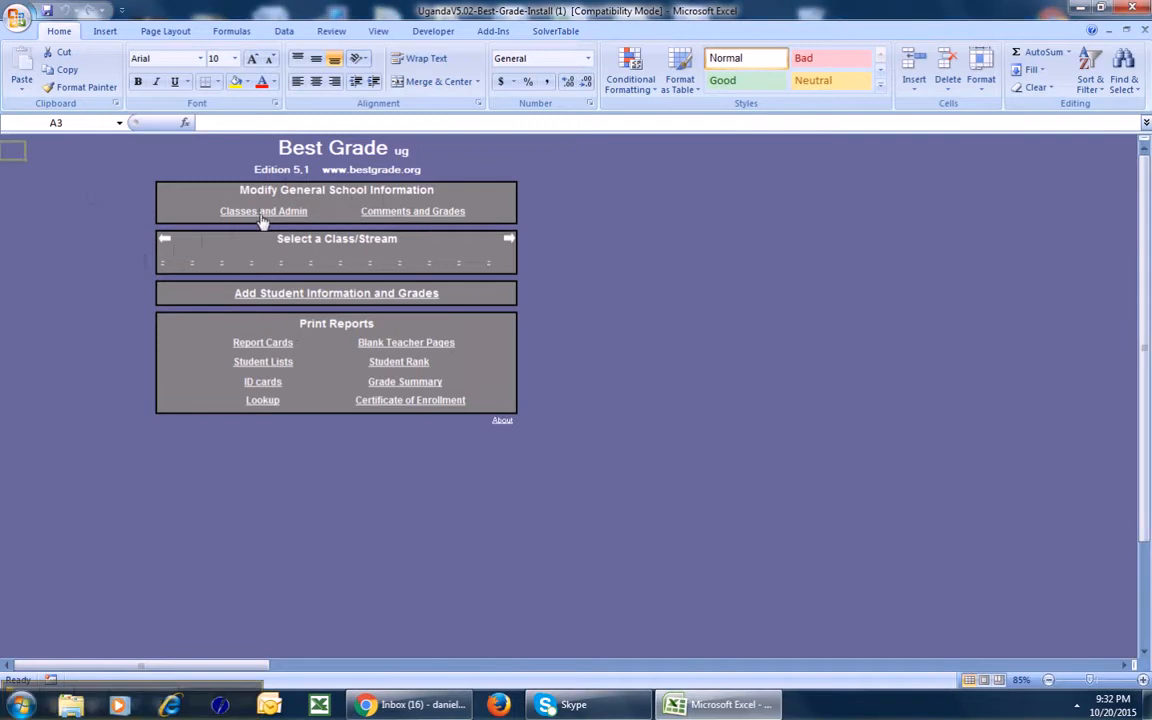
Open the Classes and Admin setup sheet and select the School name cell.
{"action": "left_click", "coordinate": [262, 214]}
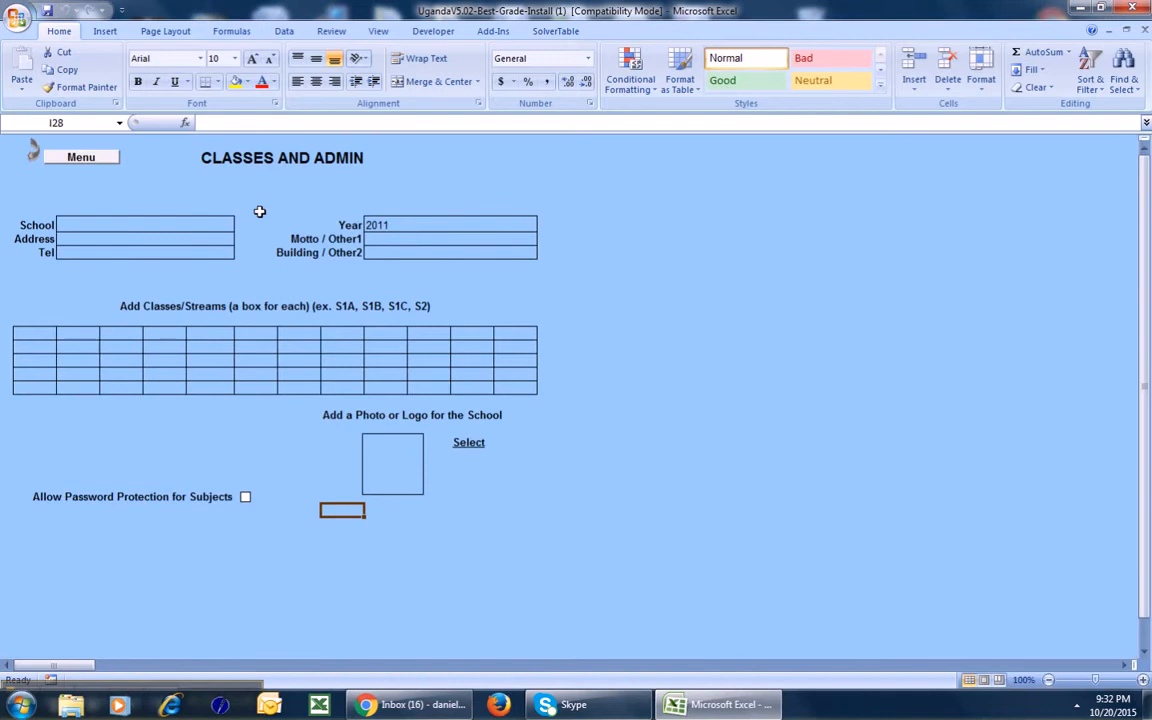
{"action": "left_click", "coordinate": [171, 222]}
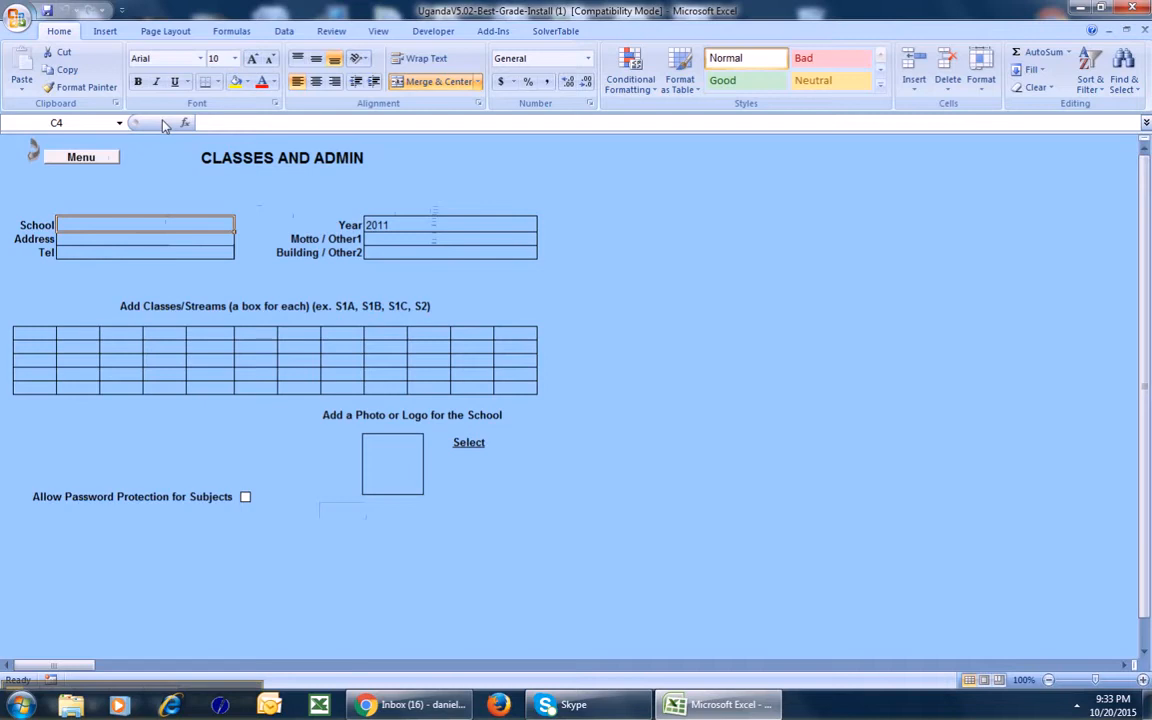
Enter the school name Gayaza SS, its postal address and its telephone number.
{"action": "type", "text": "Gayaza SS"}
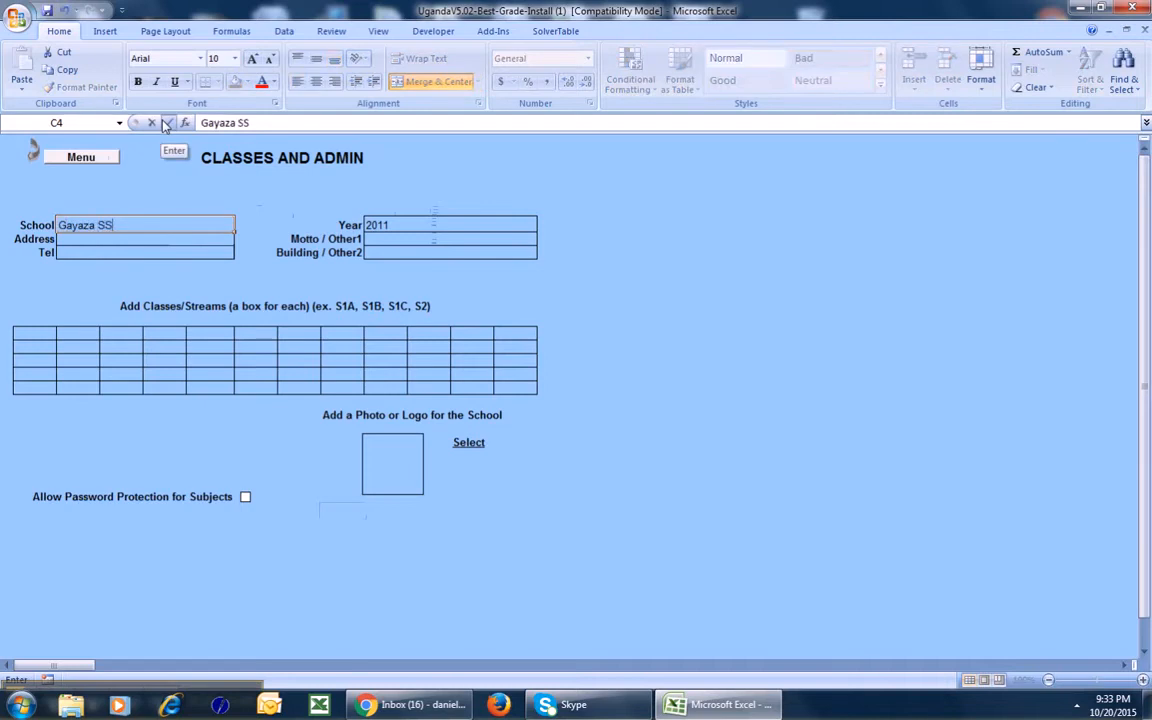
{"action": "key", "text": "Return"}
{"action": "type", "text": "891"}
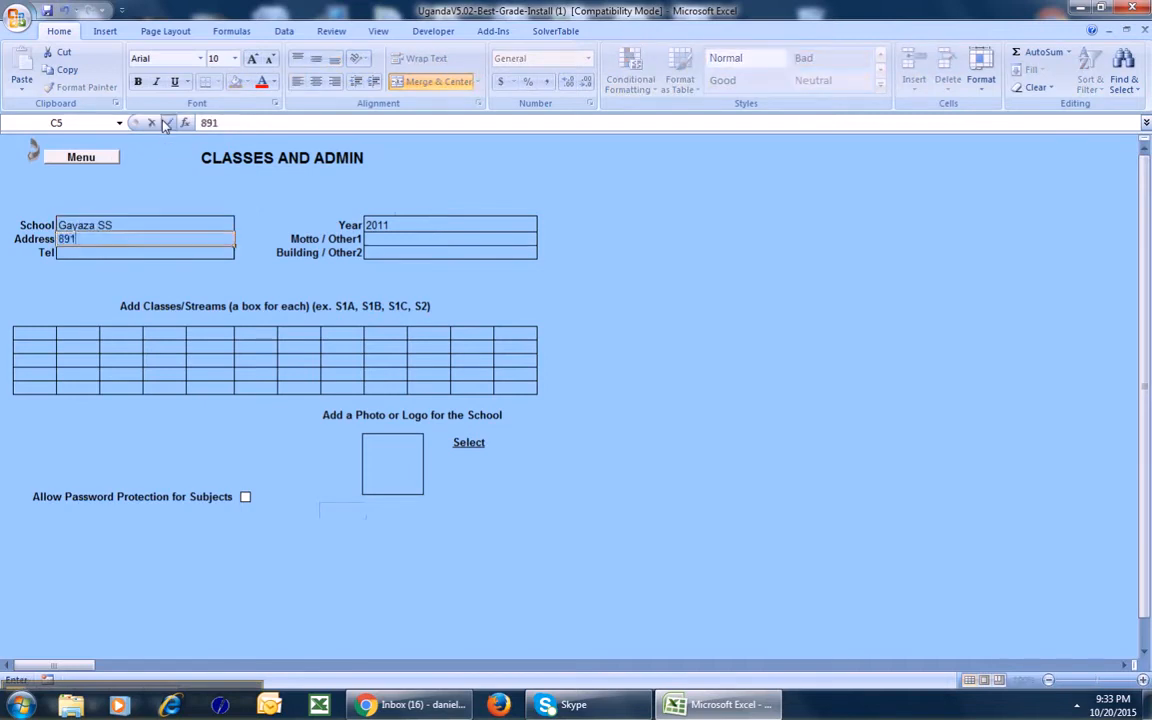
{"action": "type", "text": " Main St"}
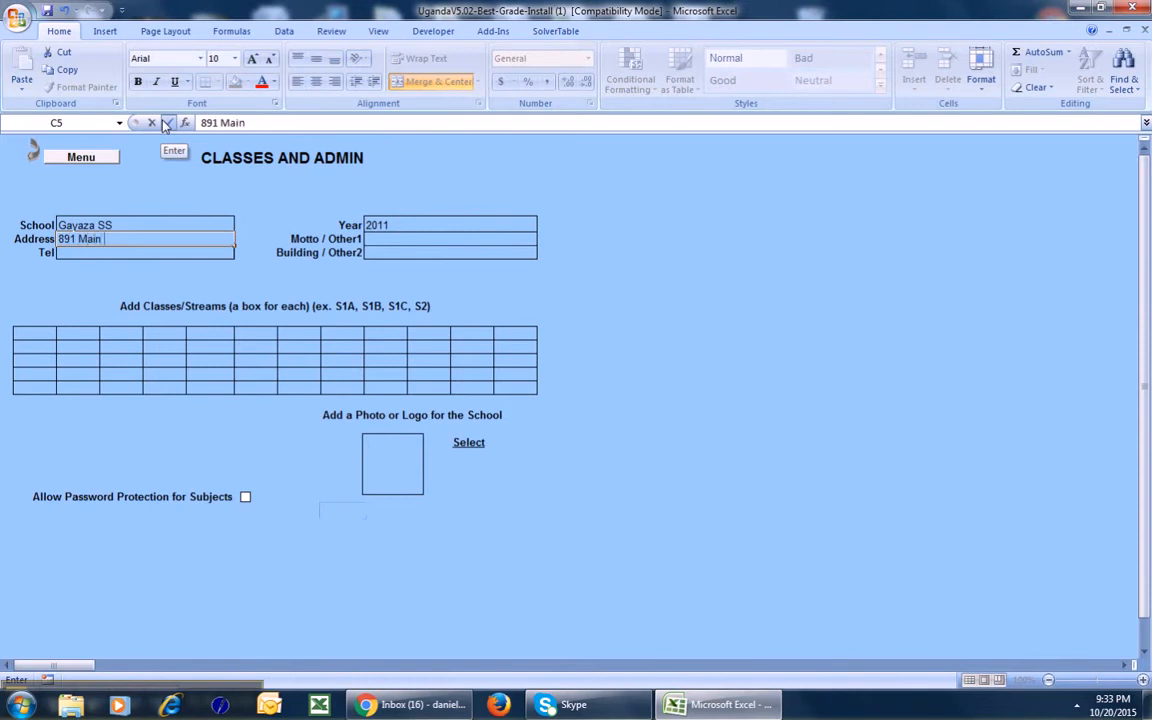
{"action": "key", "text": "Tab"}
{"action": "key", "text": "shift+Tab"}
{"action": "key", "text": "Return"}
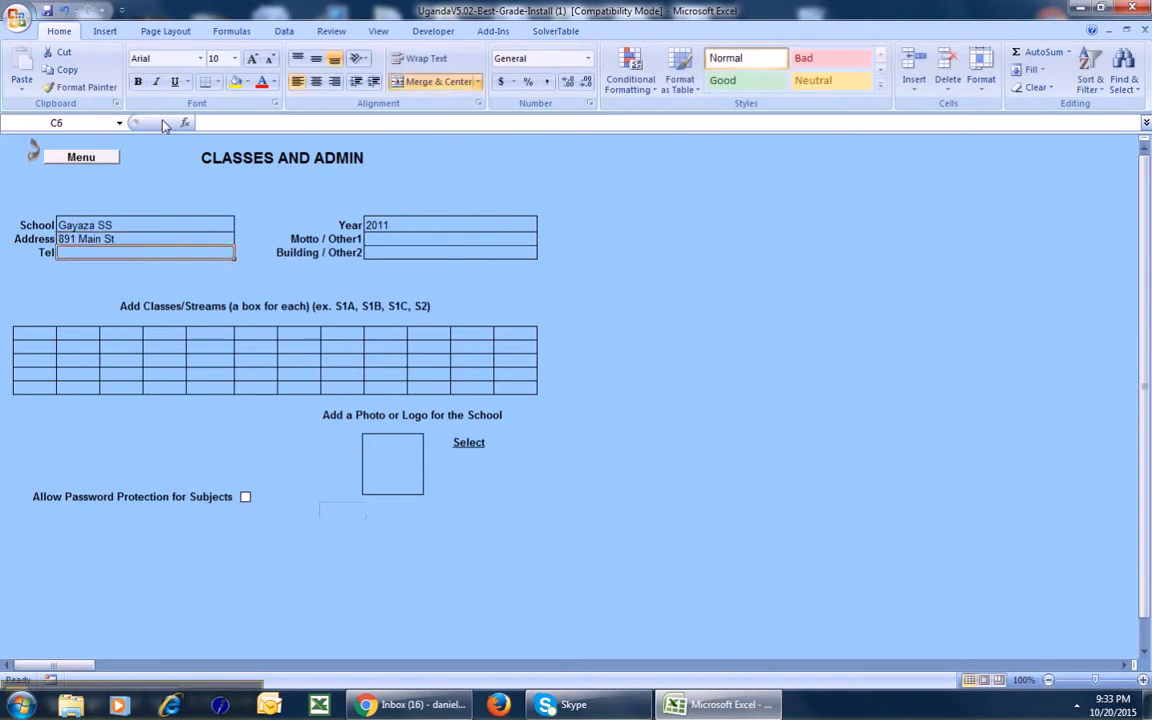
{"action": "type", "text": "2342342342342"}
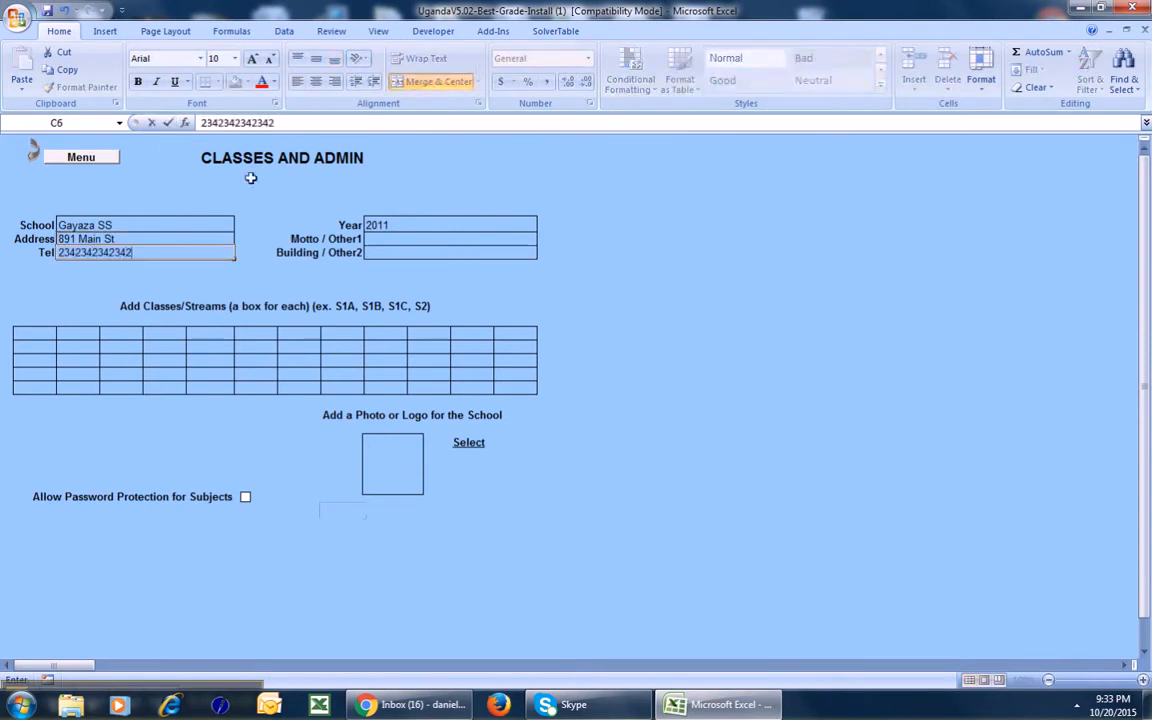
Change the Year from 2011 to 2015.
{"action": "left_click", "coordinate": [403, 225]}
{"action": "type", "text": "2011"}
{"action": "key", "text": "BackSpace"}
{"action": "type", "text": "5"}
{"action": "key", "text": "Return"}
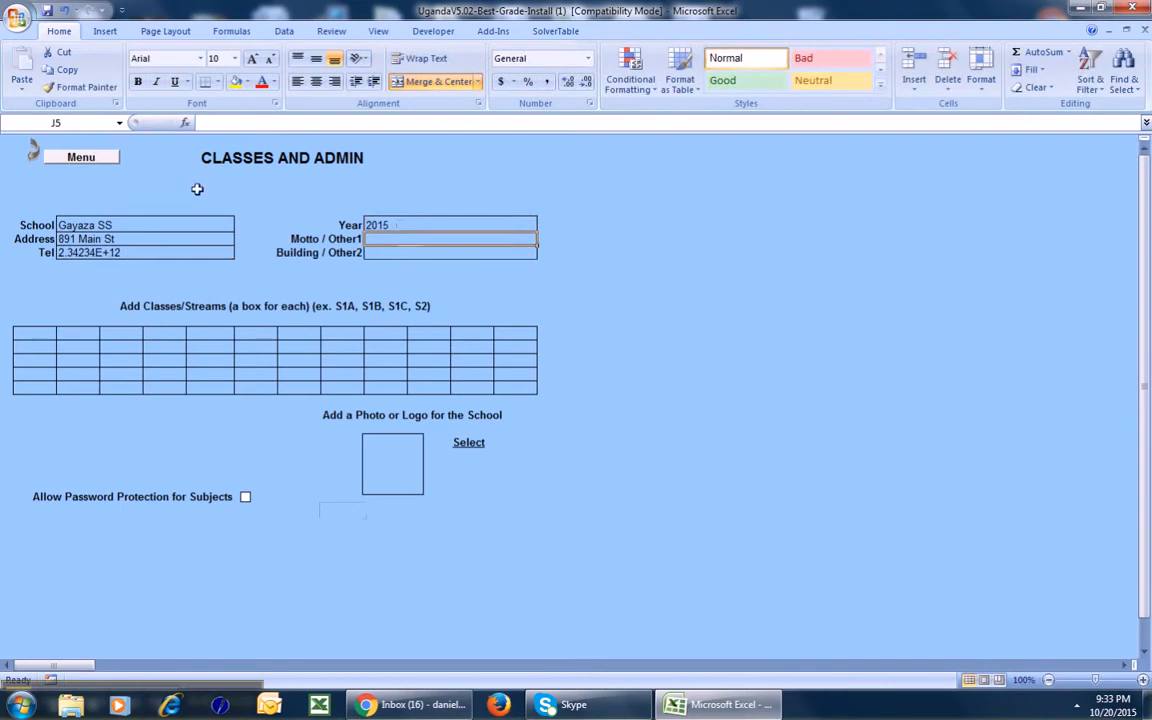
{"action": "left_click", "coordinate": [27, 333]}
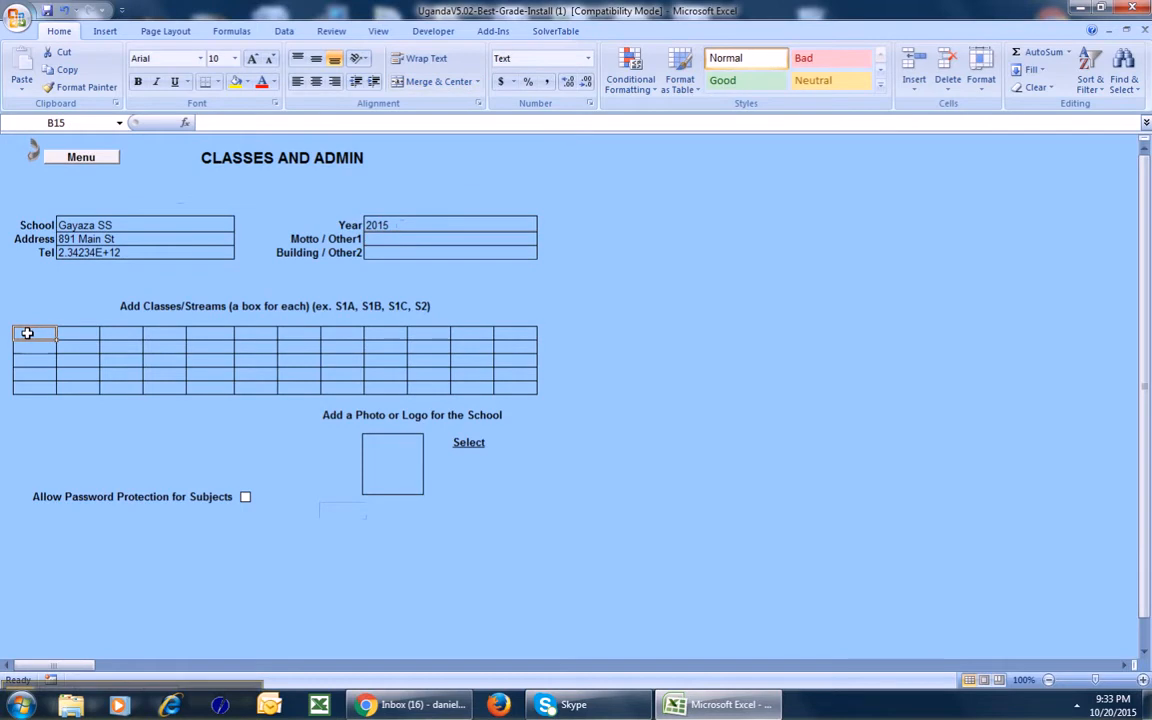
Enter classes S1, S2 and S3 into the first three class boxes.
{"action": "type", "text": "S1"}
{"action": "key", "text": "Tab"}
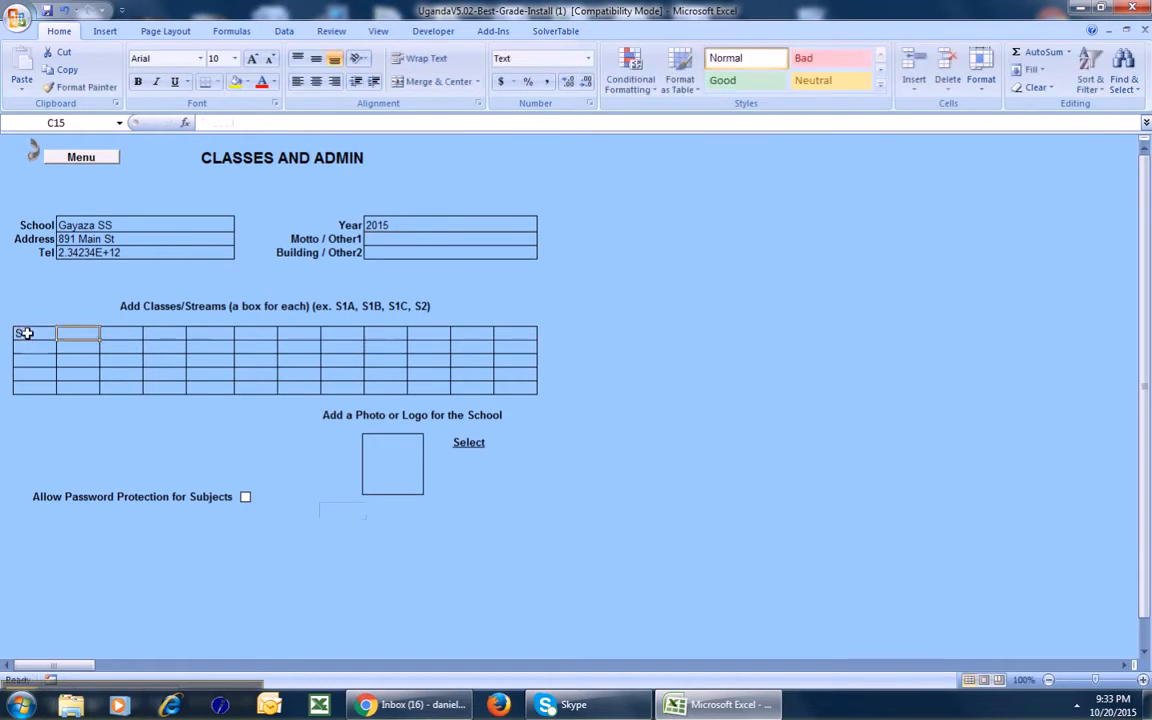
{"action": "type", "text": "S2"}
{"action": "key", "text": "Tab"}
{"action": "type", "text": "S3"}
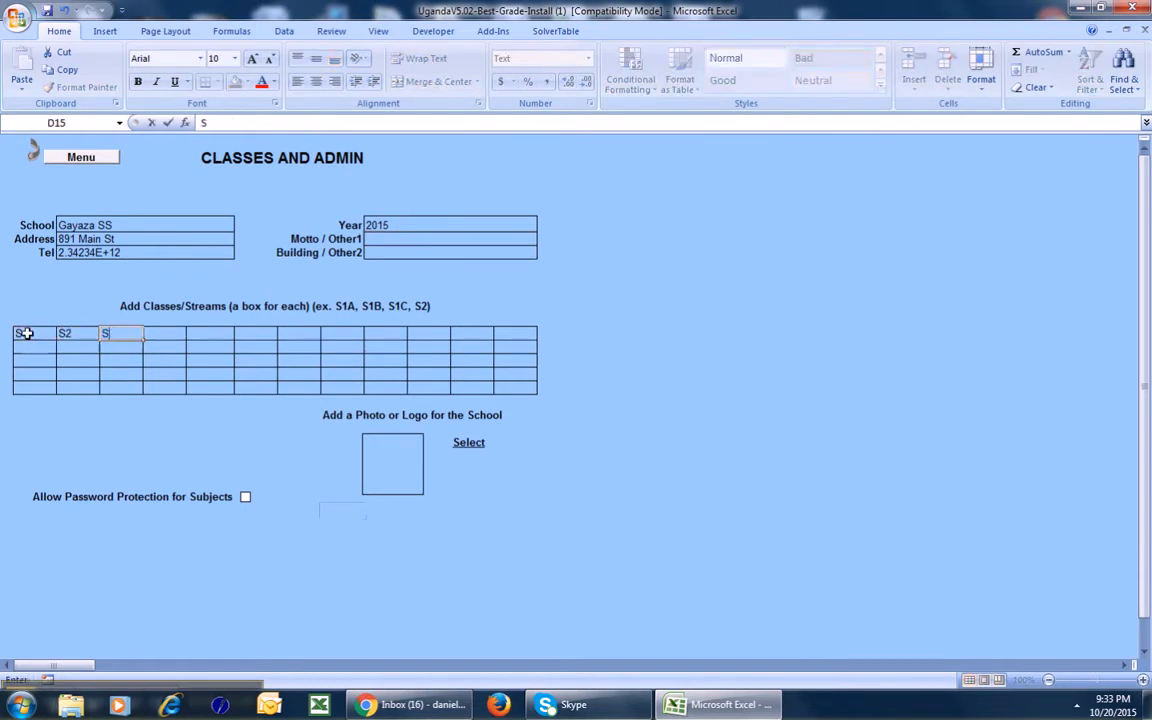
{"action": "key", "text": "Tab"}
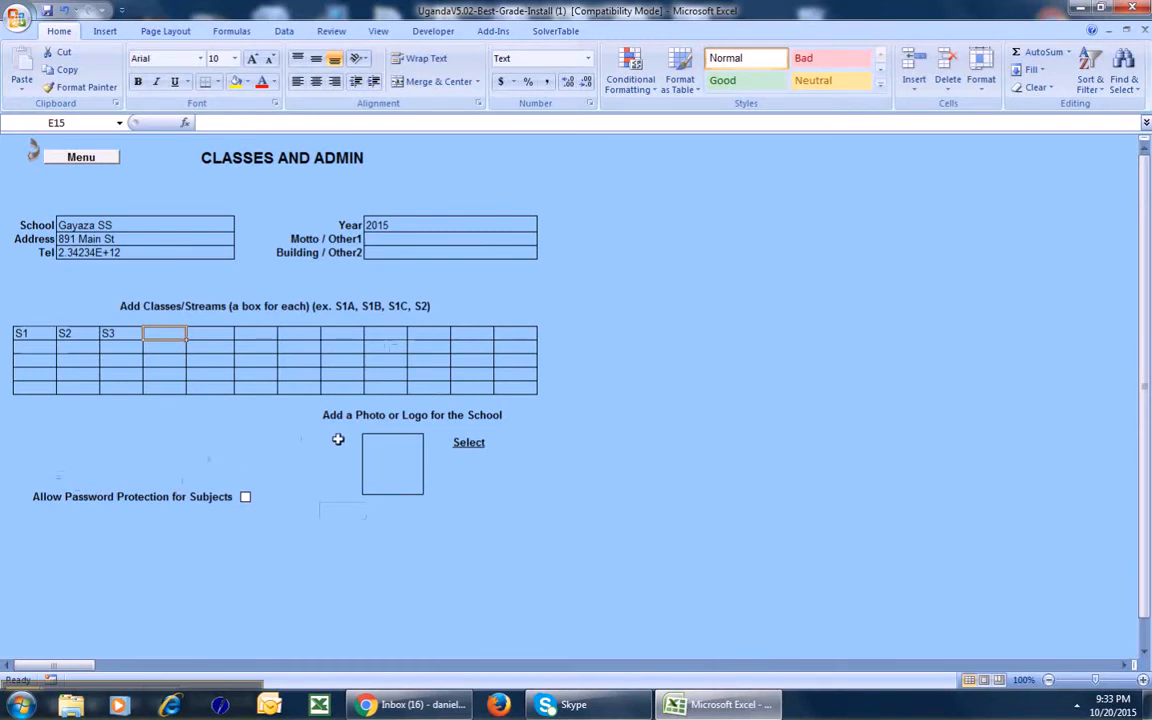
Insert P1010534 from the Australia pics folder as the school logo, then return to the menu.
{"action": "left_click", "coordinate": [466, 443]}
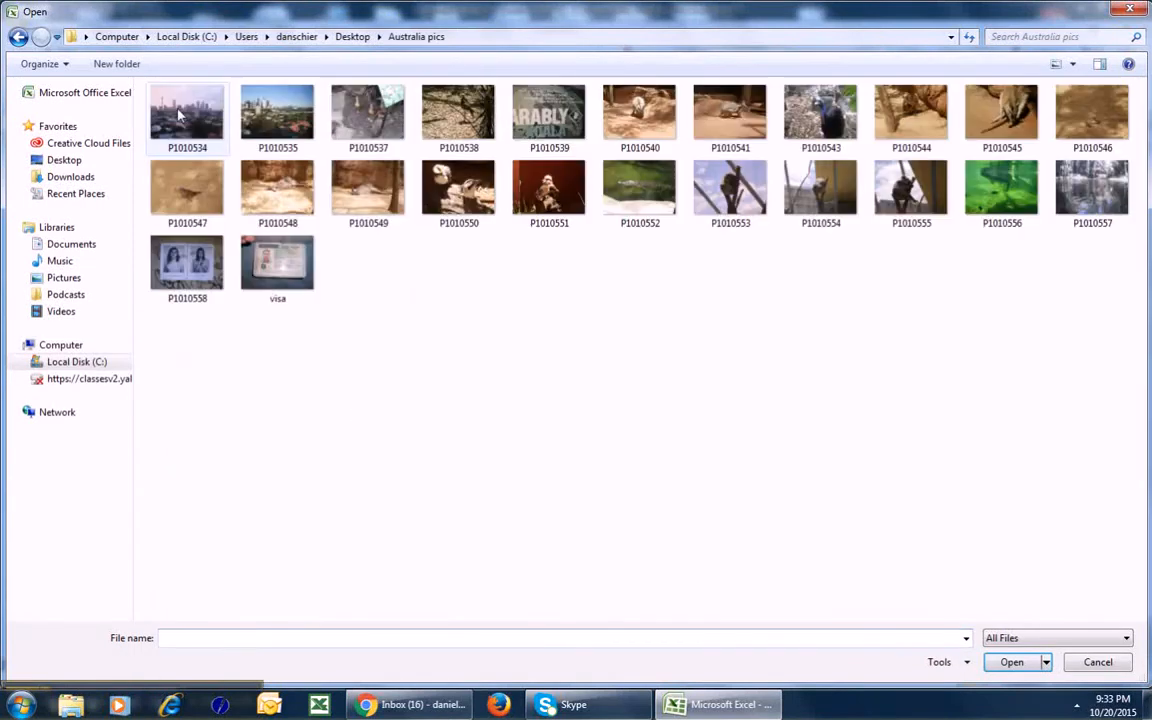
{"action": "double_click", "coordinate": [180, 116]}
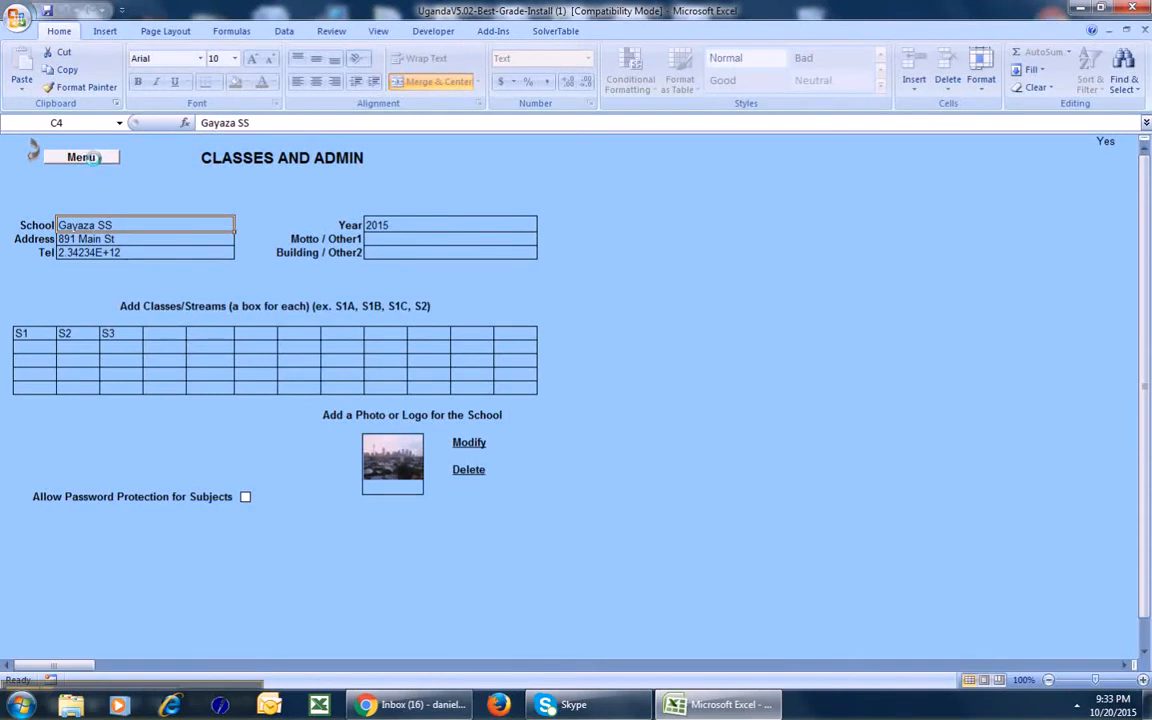
{"action": "left_click", "coordinate": [84, 157]}
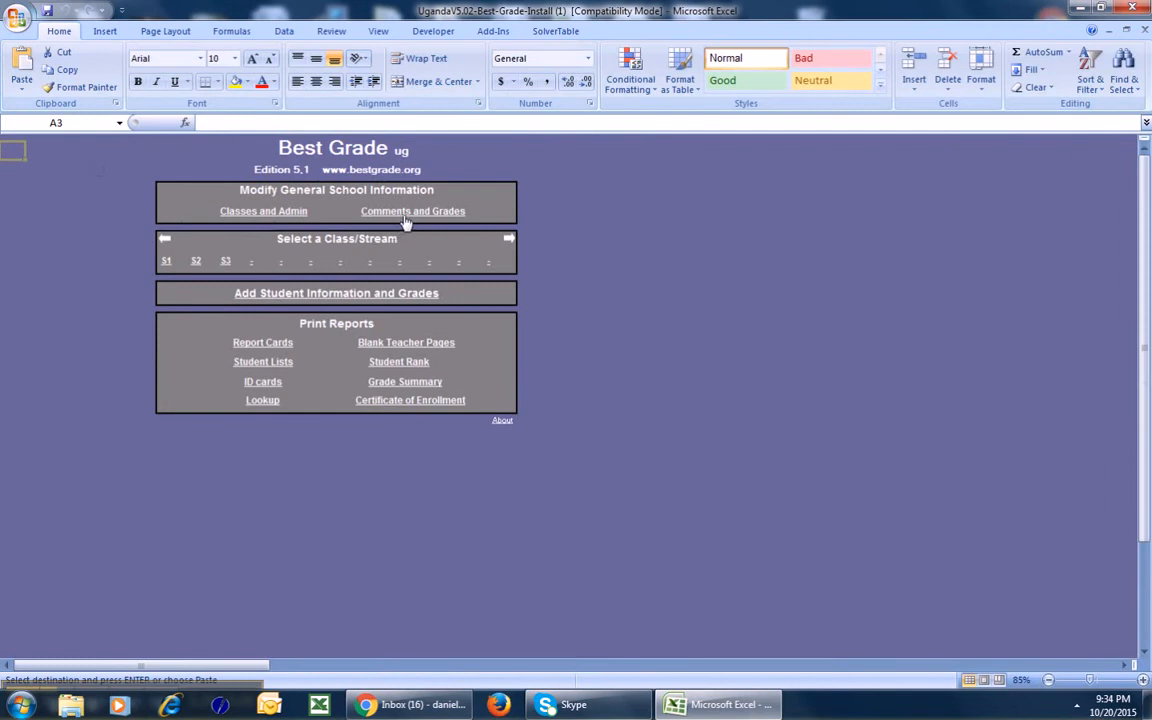
On Comments and Grades, select Head Teacher, Warden and Class Teacher writers and the Don't Relax comment.
{"action": "left_click", "coordinate": [407, 216]}
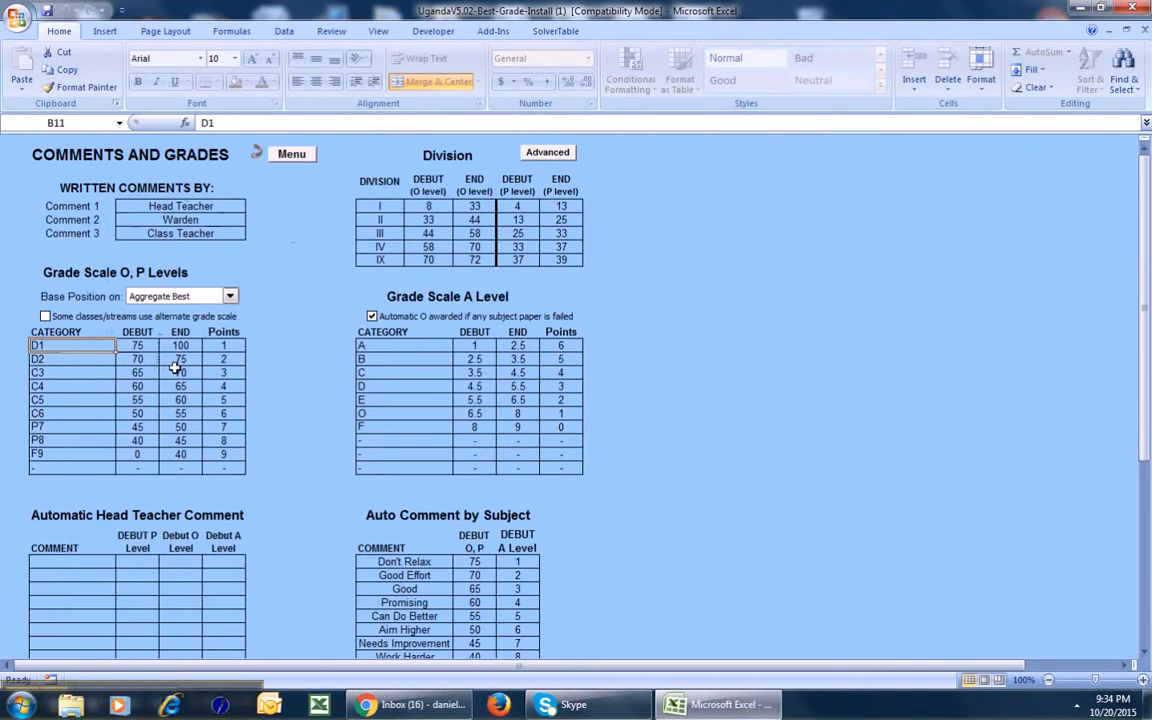
{"action": "left_click", "coordinate": [170, 207]}
{"action": "left_click", "coordinate": [184, 222]}
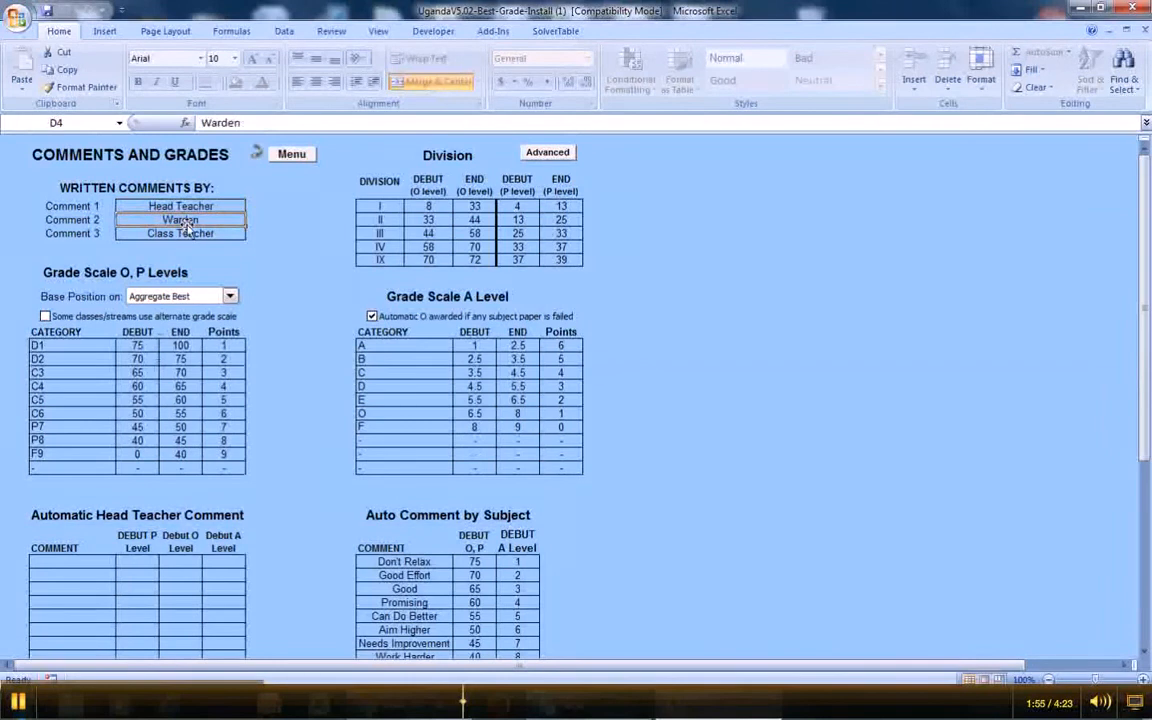
{"action": "left_click", "coordinate": [163, 233]}
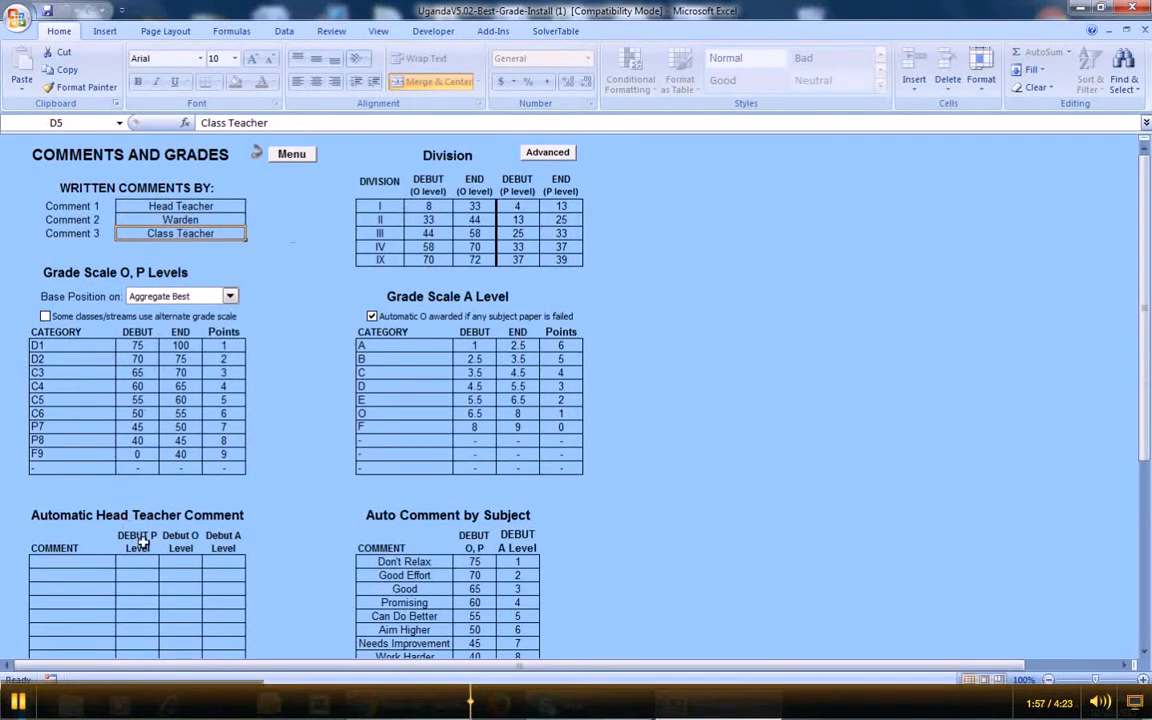
{"action": "left_click", "coordinate": [400, 563]}
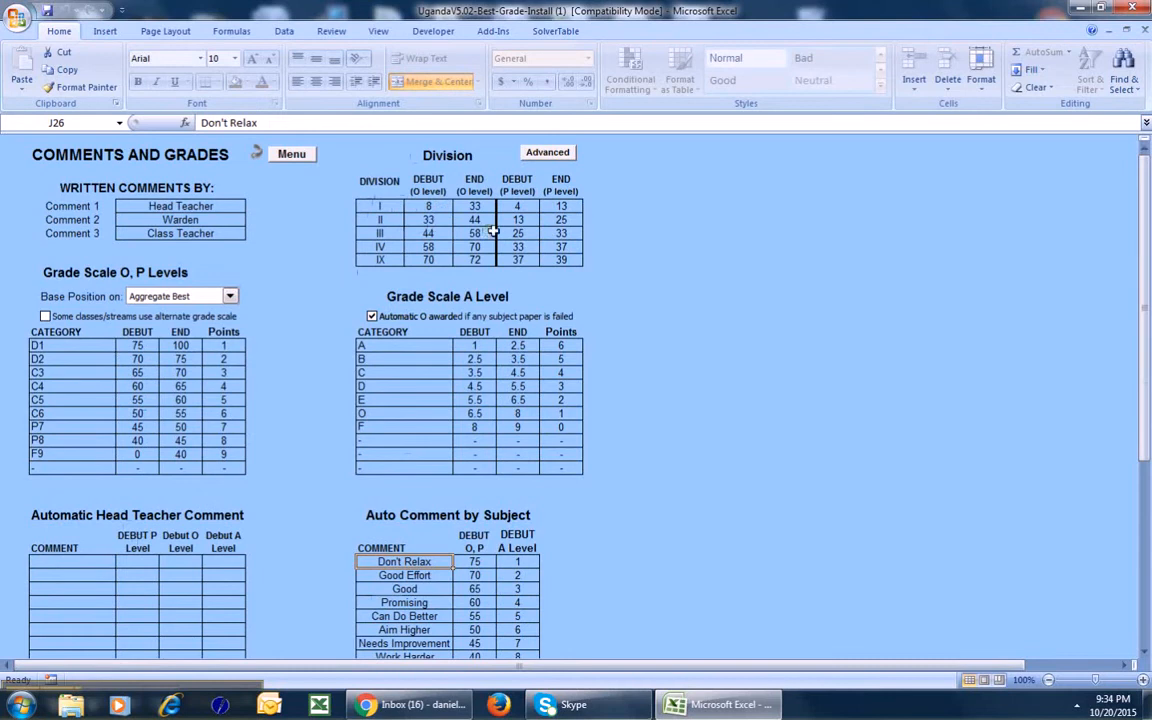
{"action": "left_click", "coordinate": [566, 152]}
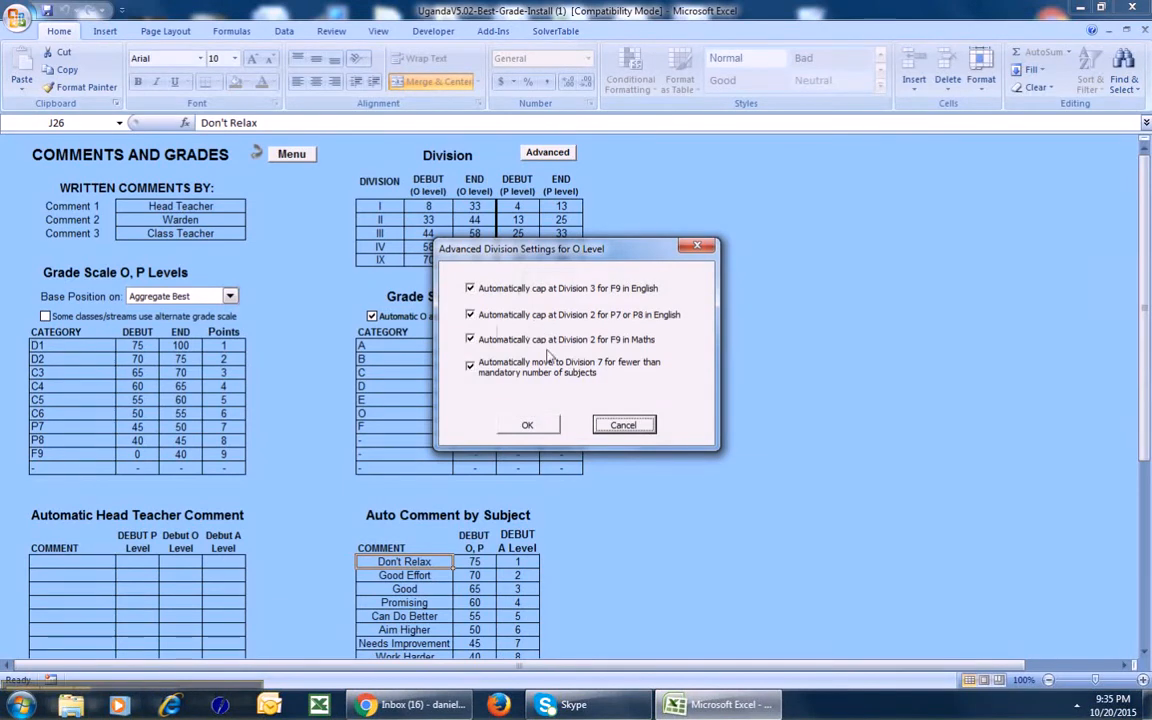
{"action": "left_click", "coordinate": [625, 426]}
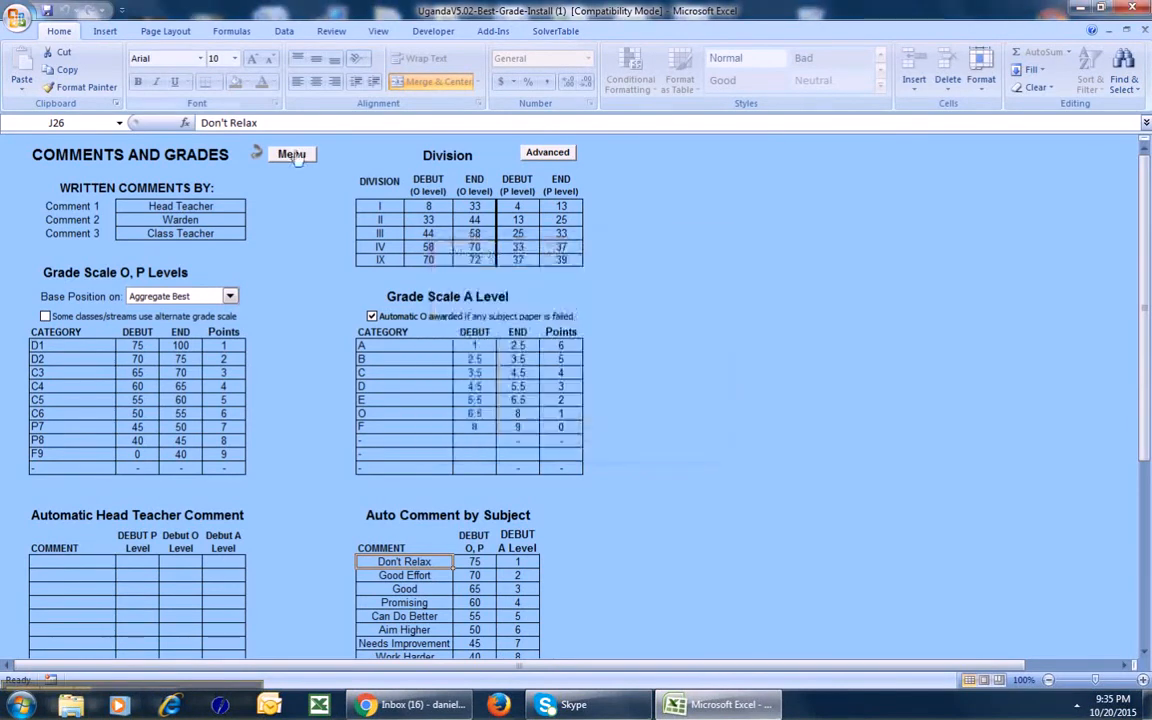
Go to class S1's student information pages and show its 1st term comment columns.
{"action": "left_click", "coordinate": [290, 154]}
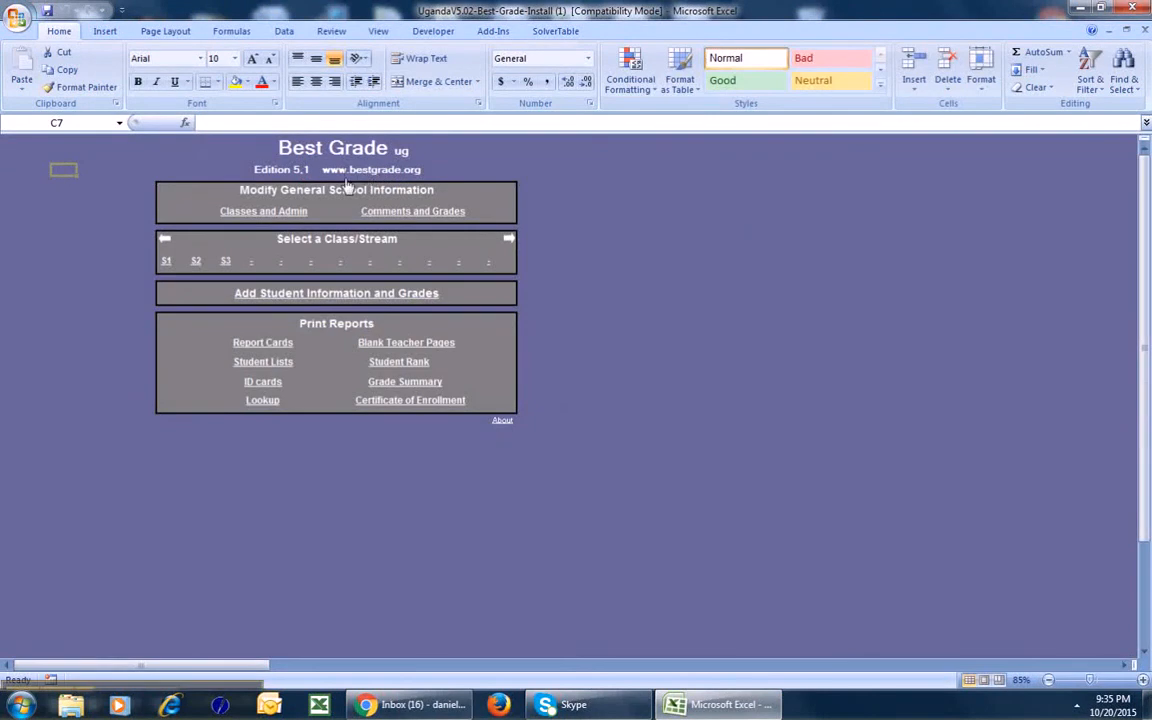
{"action": "left_click", "coordinate": [166, 260]}
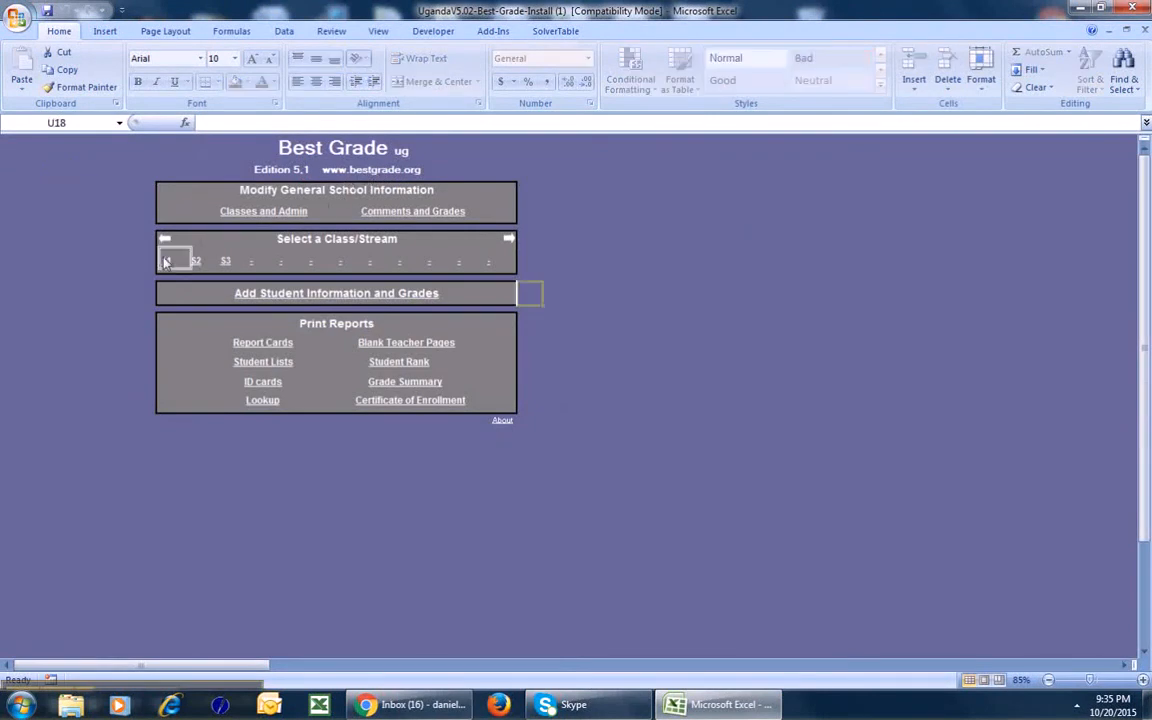
{"action": "left_click", "coordinate": [298, 294]}
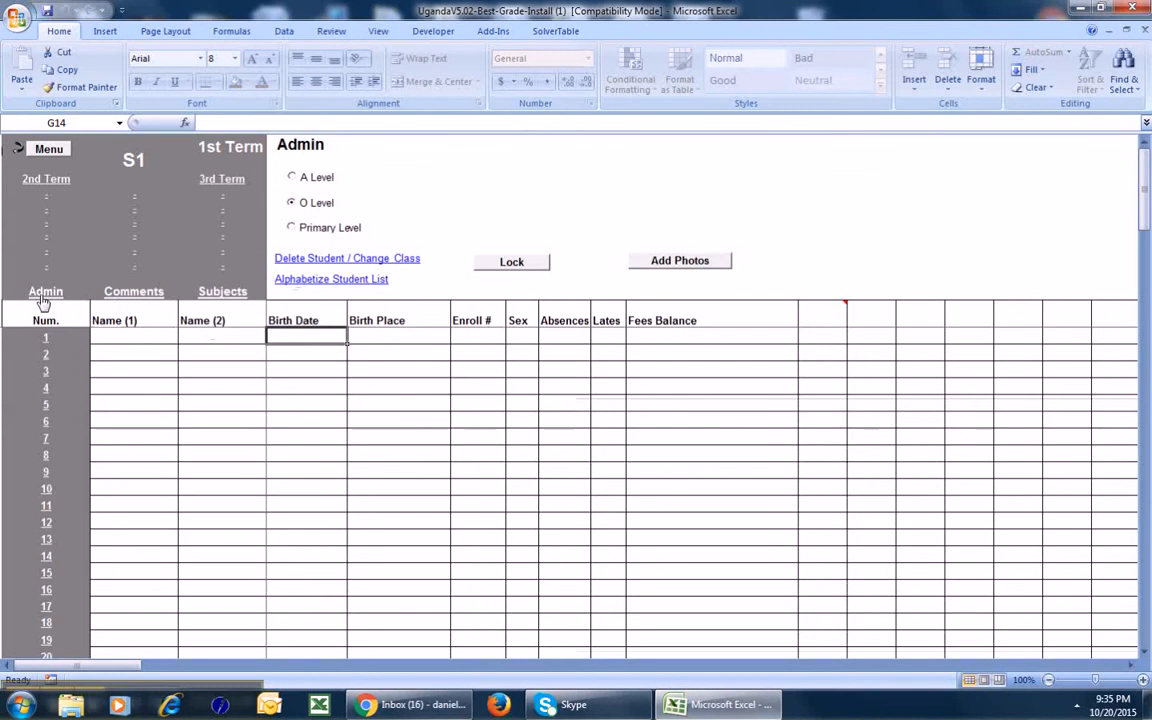
{"action": "left_click", "coordinate": [128, 291]}
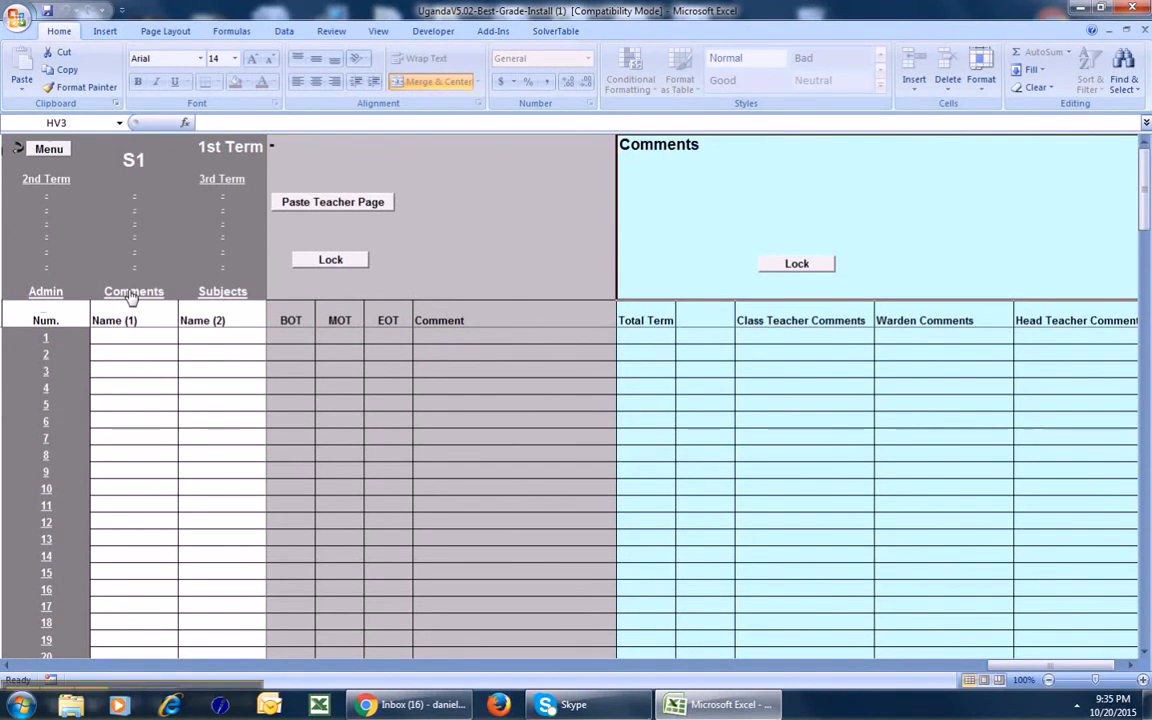
Enter Maths, English and Biology with their initials as S1 subjects and save the list.
{"action": "left_click", "coordinate": [219, 296]}
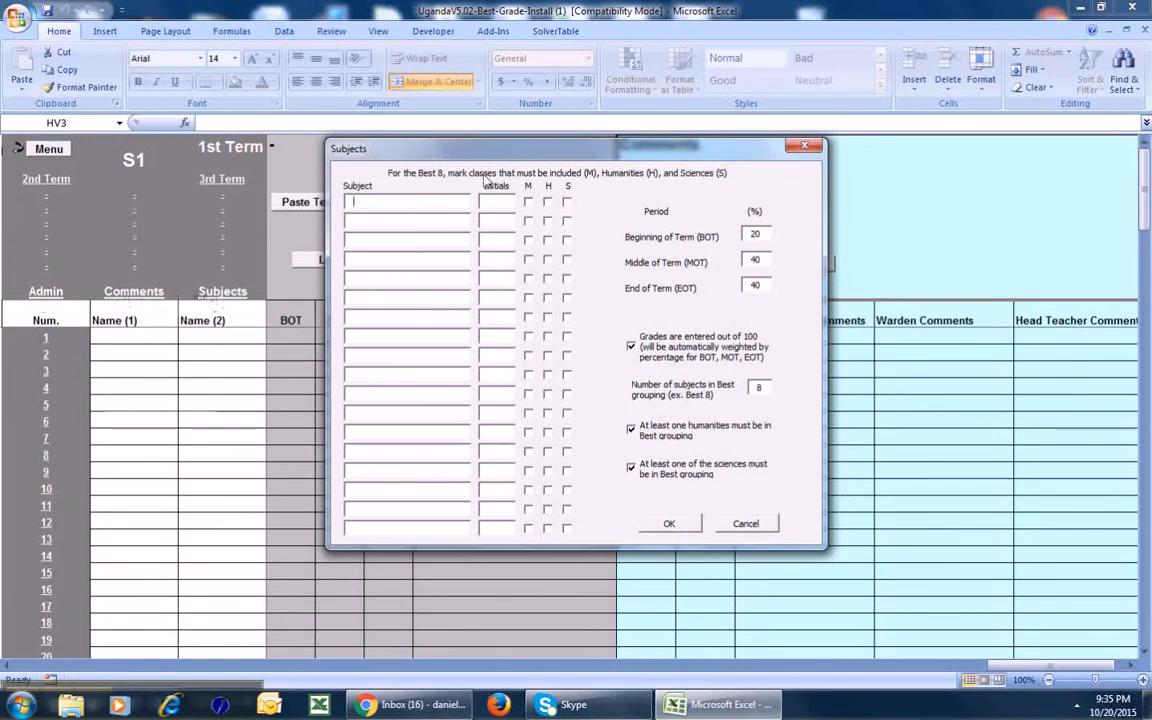
{"action": "type", "text": "M"}
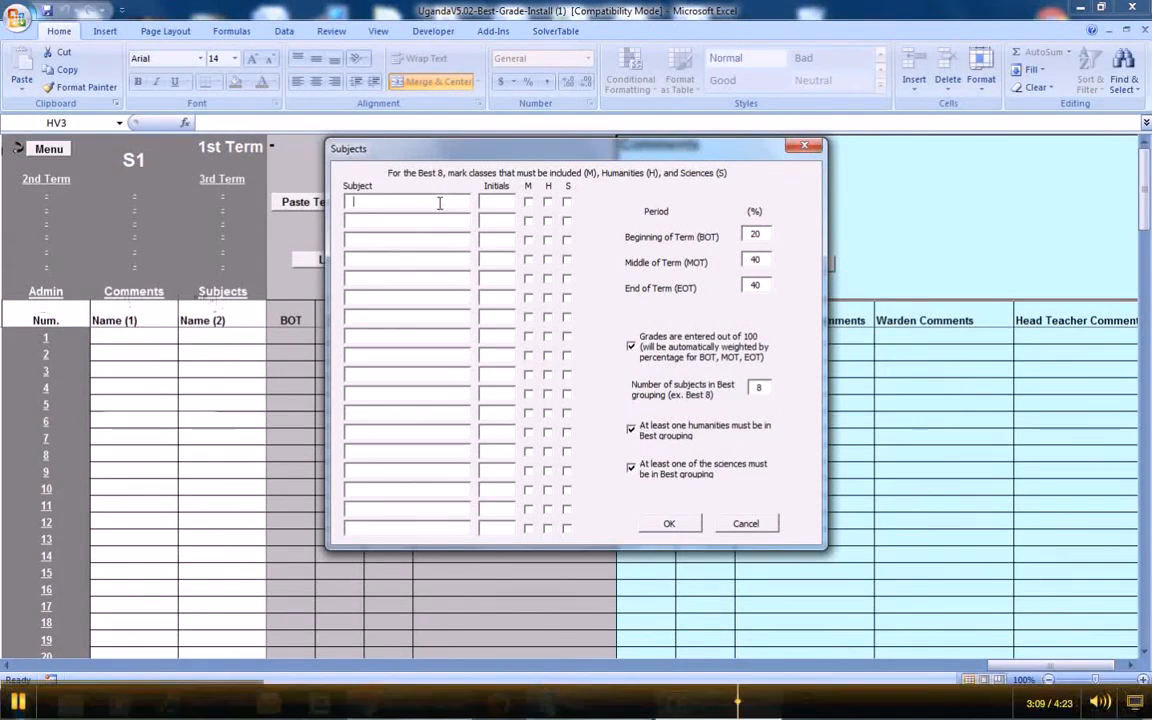
{"action": "type", "text": "aths"}
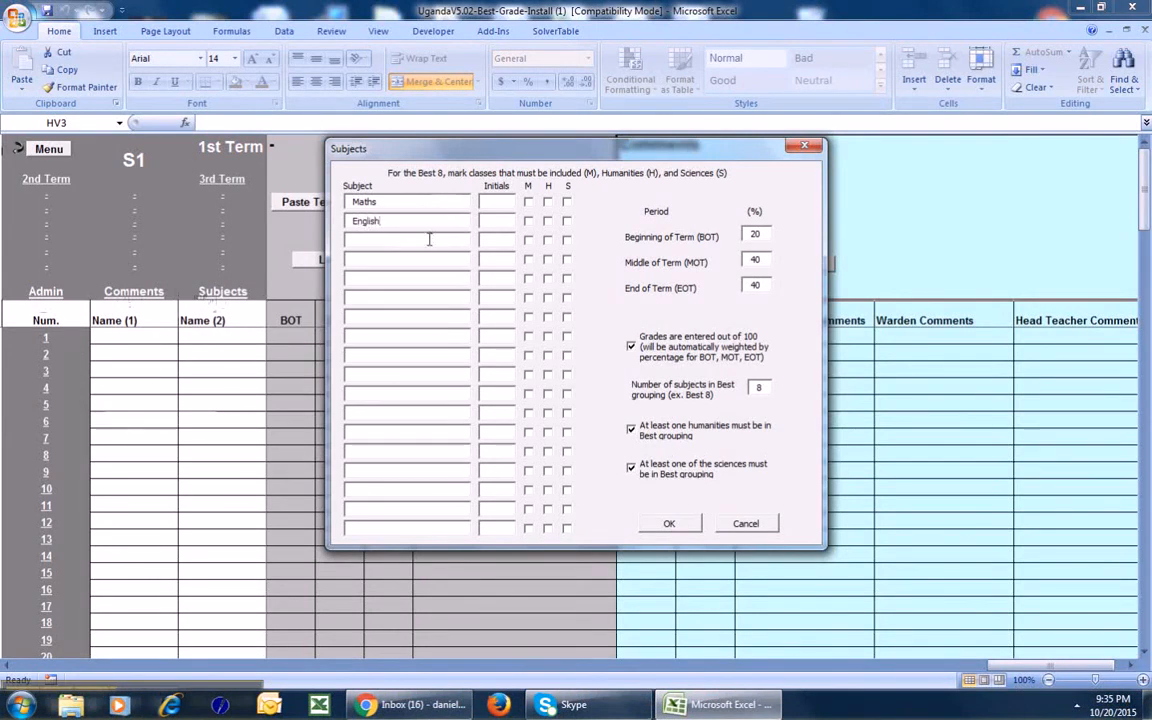
{"action": "type", "text": "Biology"}
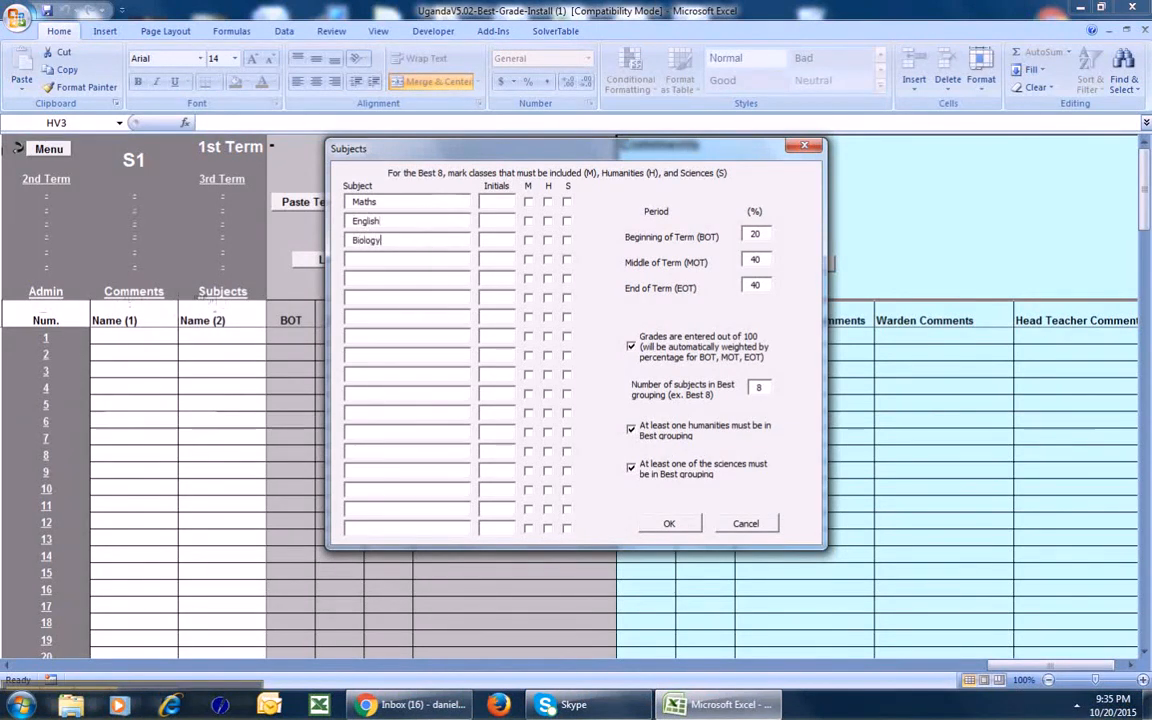
{"action": "left_click", "coordinate": [499, 238]}
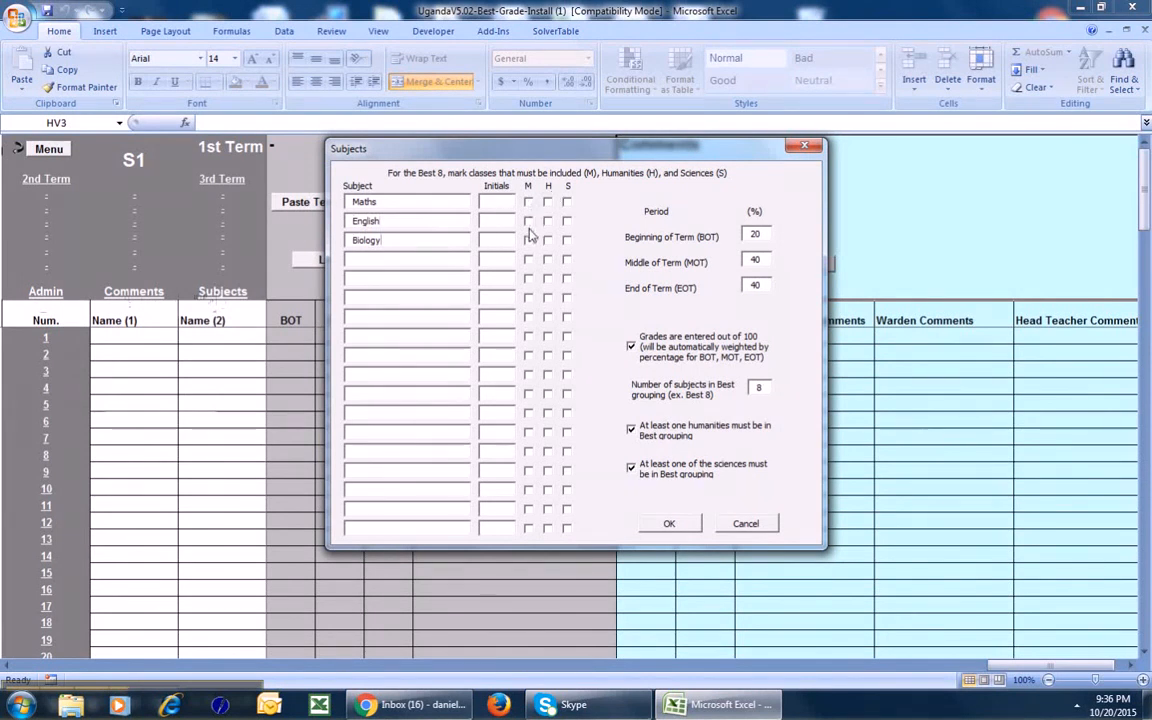
{"action": "key", "text": "Tab"}
{"action": "left_click", "coordinate": [669, 525]}
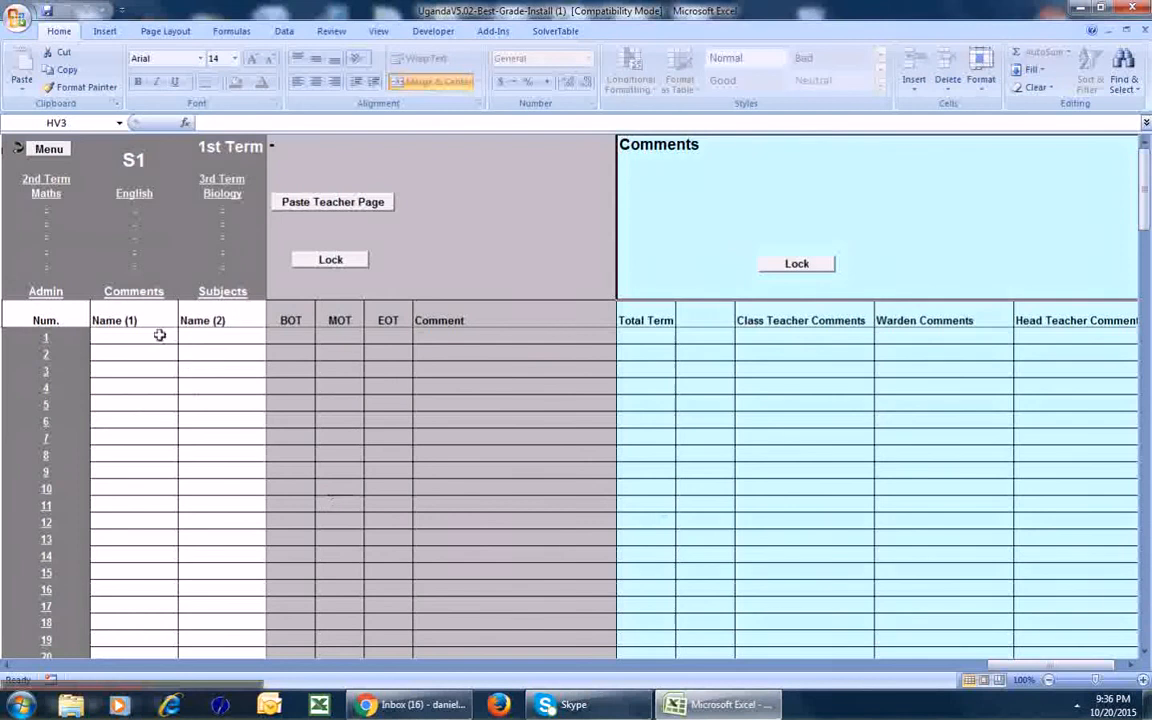
On the S1 Admin page, enter student 1's first and second names in row 1.
{"action": "left_click", "coordinate": [45, 291]}
{"action": "left_click", "coordinate": [135, 335]}
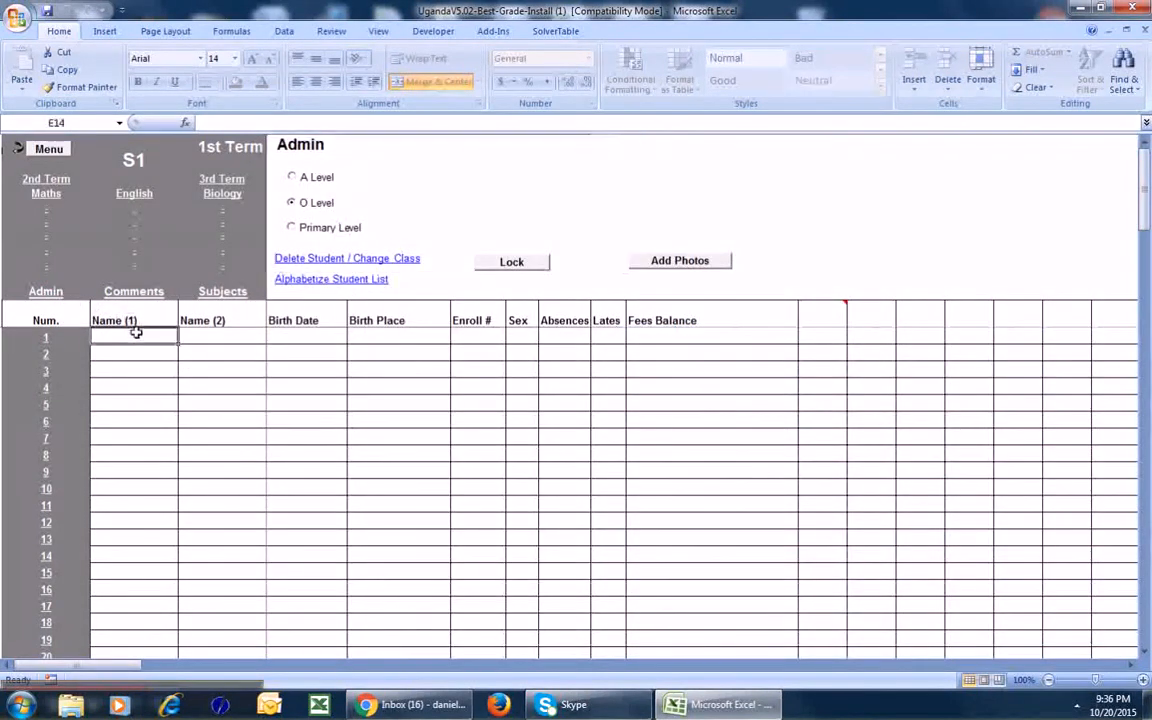
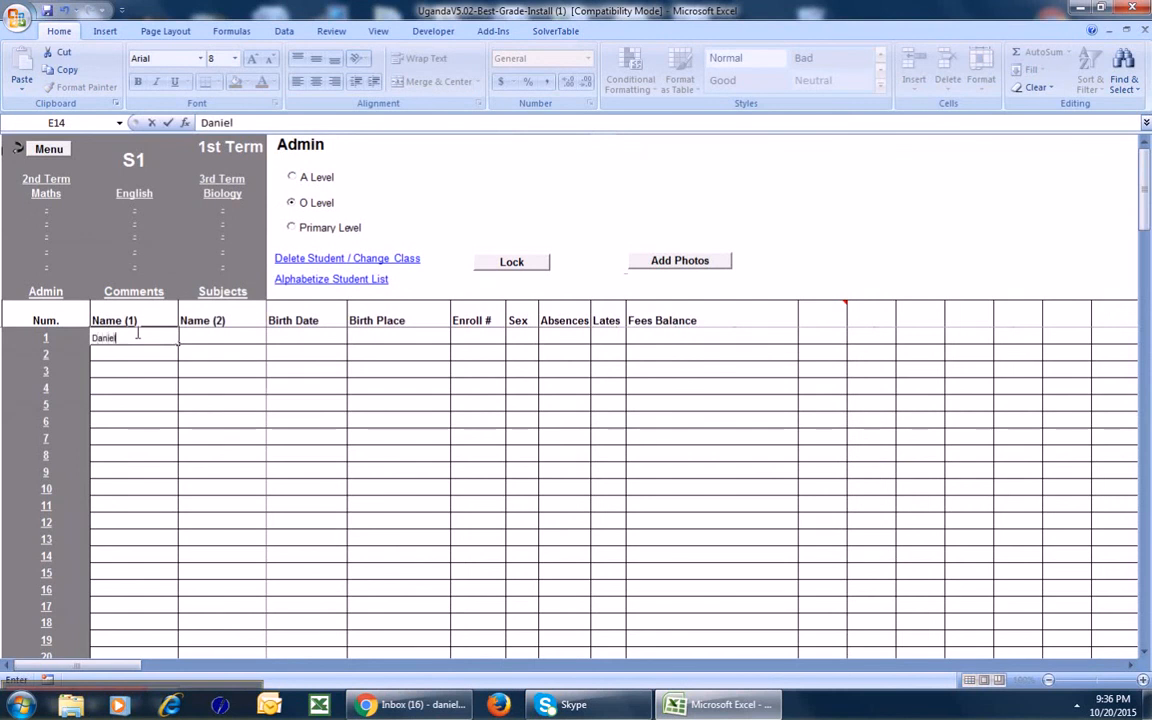
{"action": "key", "text": "Tab"}
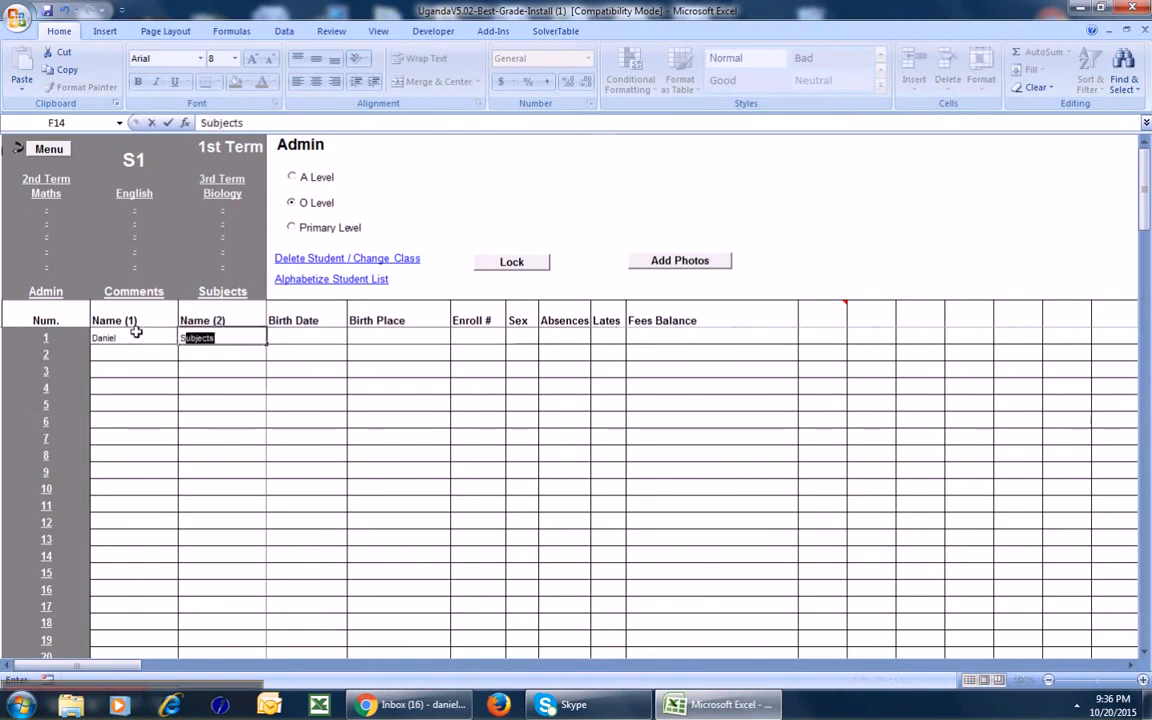
{"action": "key", "text": "Tab"}
{"action": "key", "text": "Tab"}
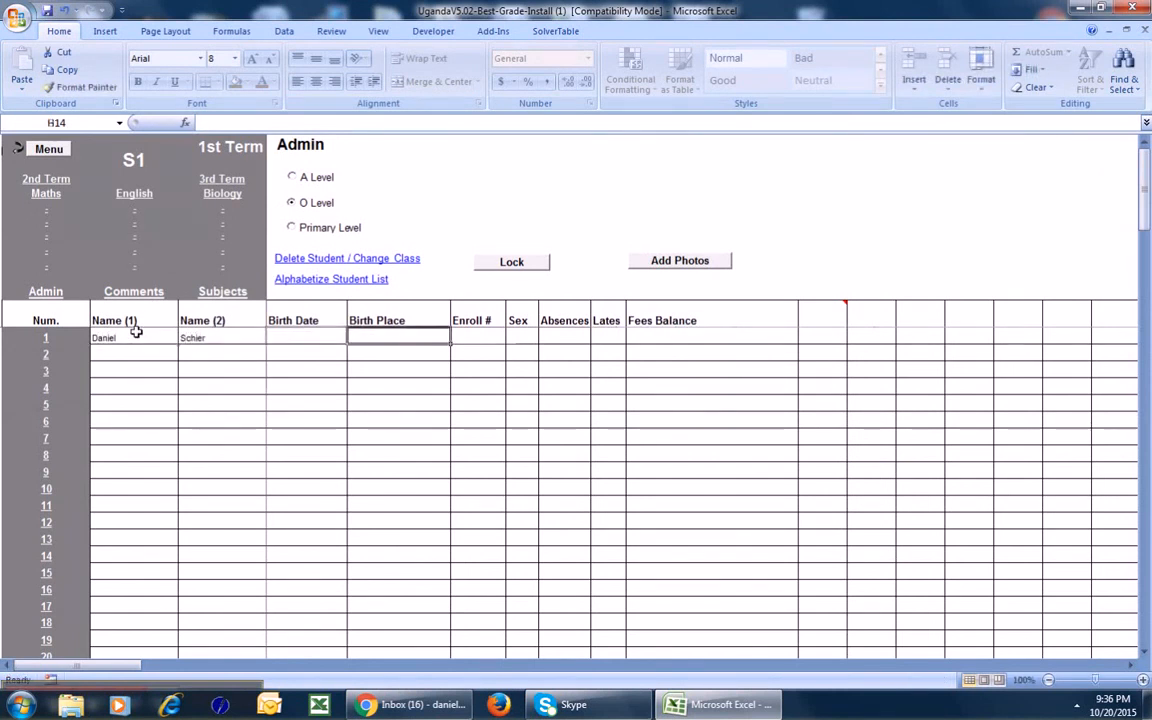
{"action": "key", "text": "Tab"}
{"action": "key", "text": "Tab"}
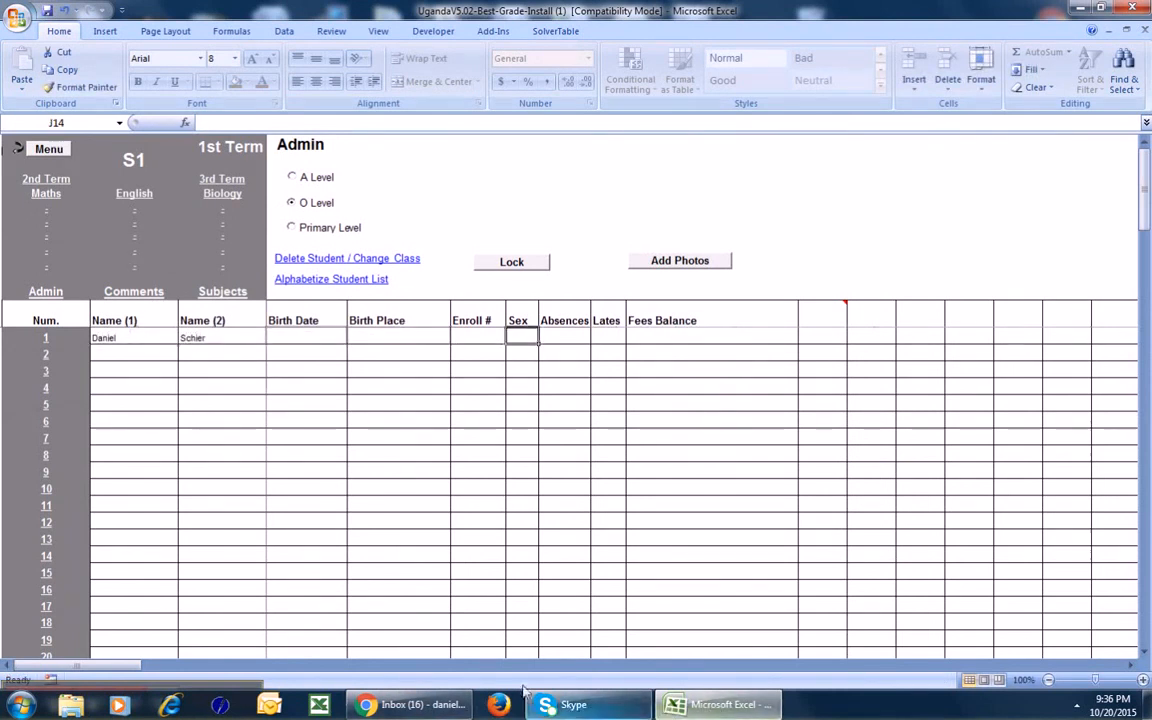